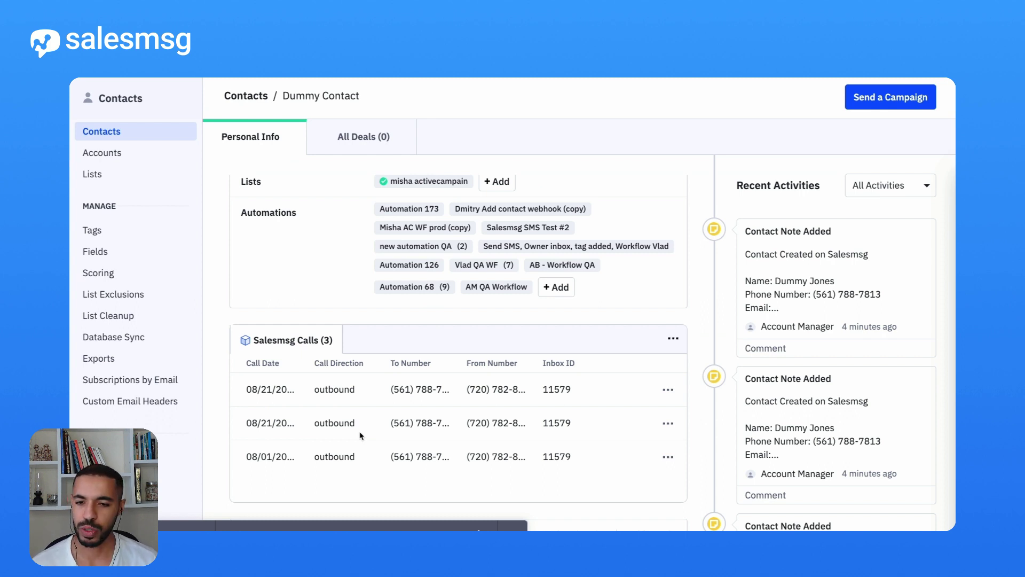
# Open the first call record's Details and scroll through its fields
pyautogui.click(667, 391)
pyautogui.click(703, 412)
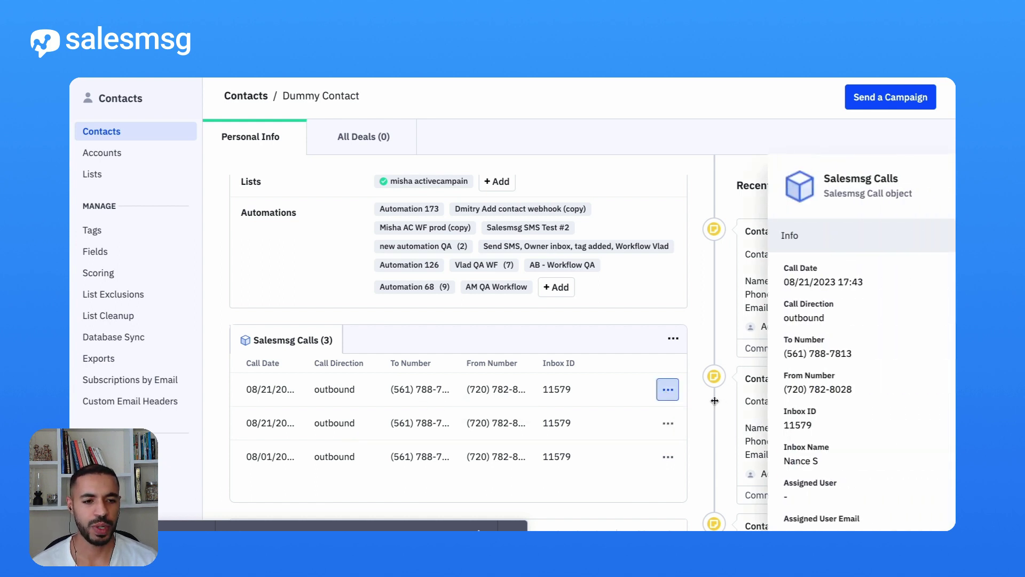
pyautogui.scroll(-3, 785, 299)
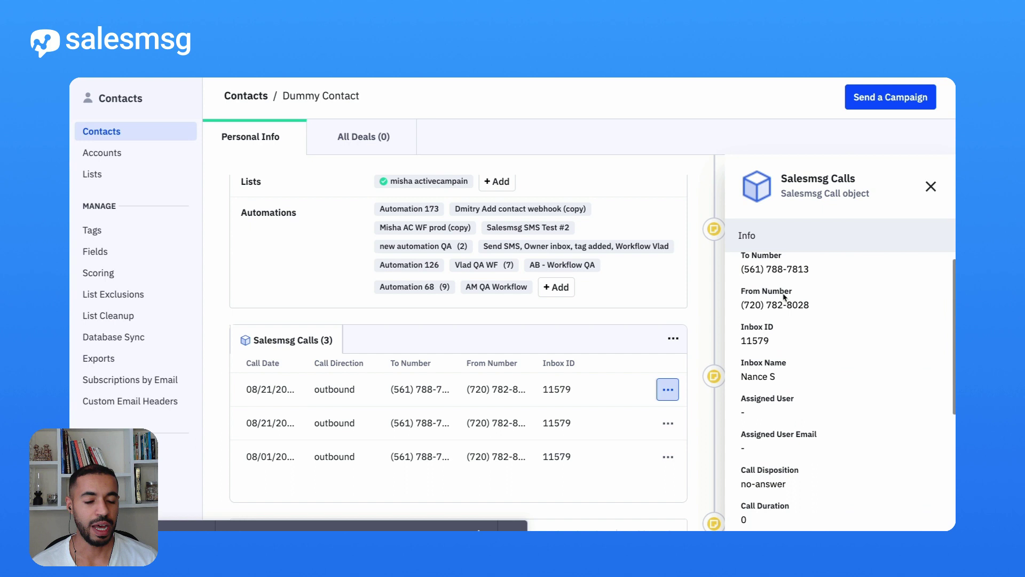
pyautogui.scroll(-3, 784, 297)
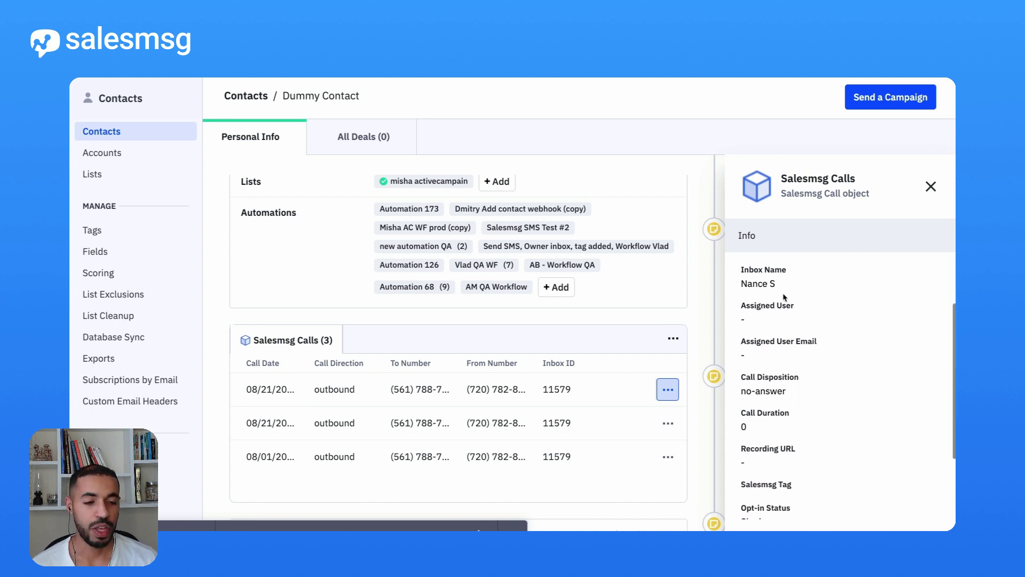
pyautogui.scroll(6, 785, 297)
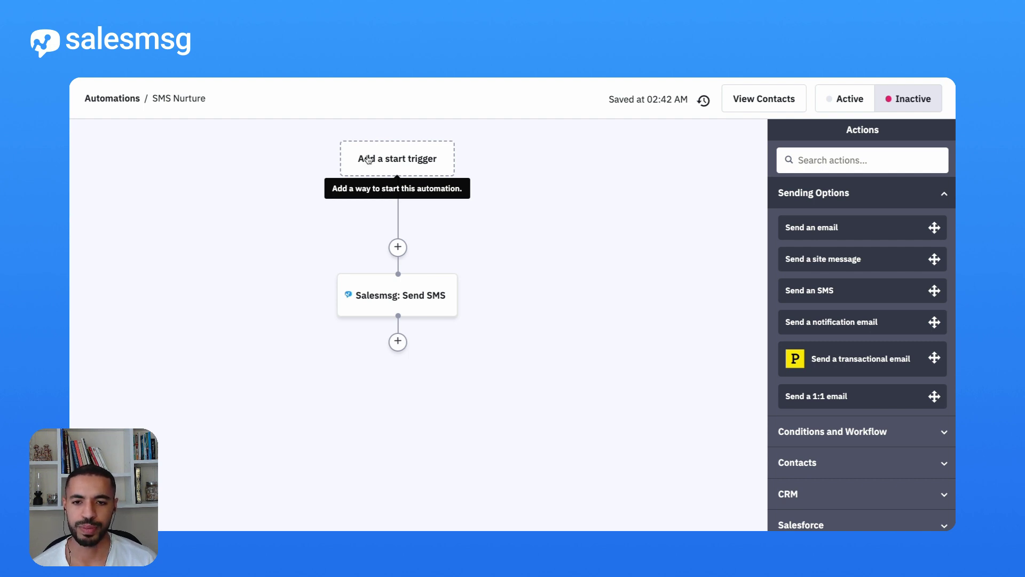
# Add a start trigger to SMS Nurture and list the Salesmsg SMS triggers under Apps
pyautogui.click(384, 158)
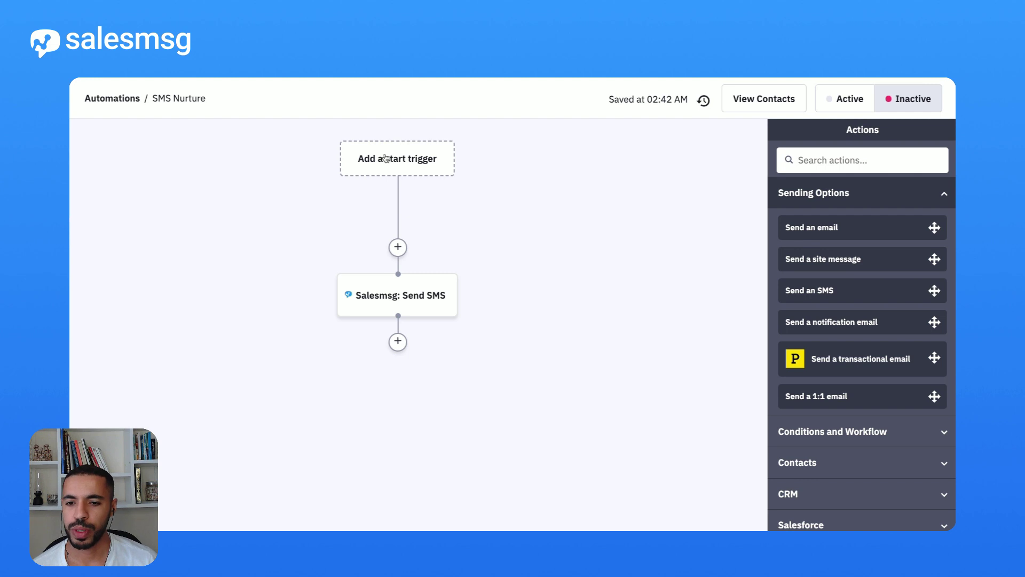
pyautogui.click(386, 158)
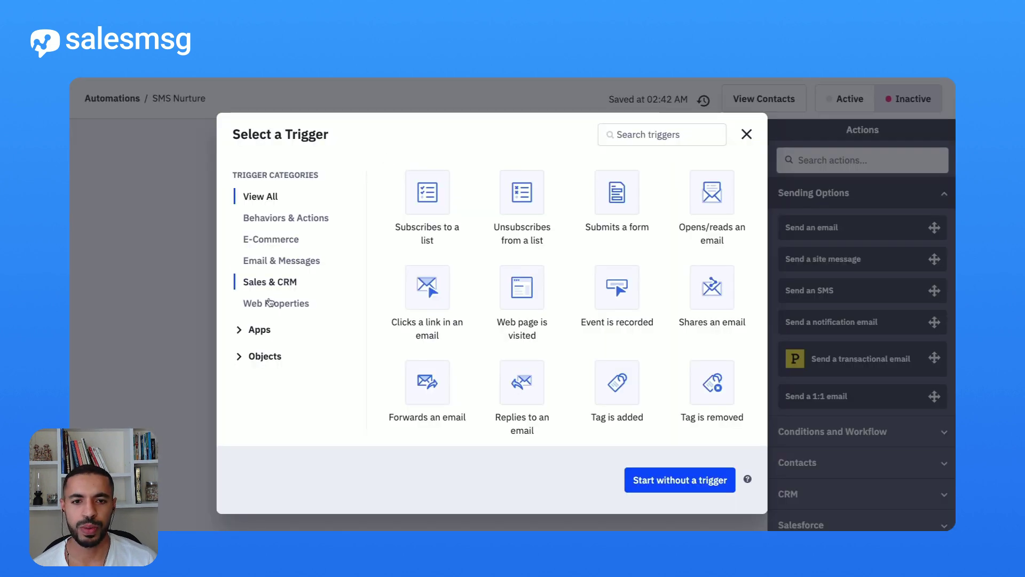
pyautogui.click(236, 330)
pyautogui.scroll(-2, 309, 337)
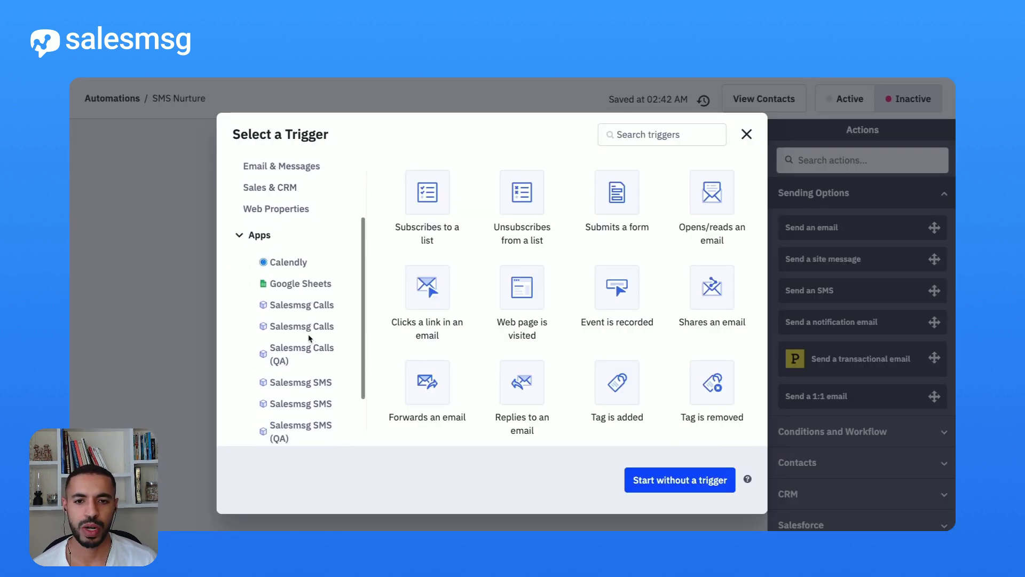
pyautogui.click(291, 383)
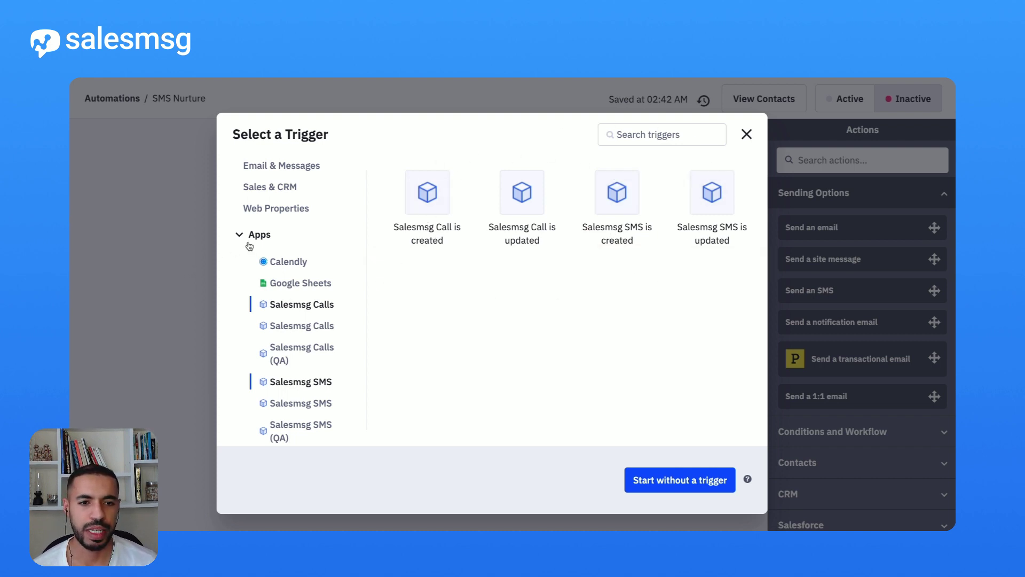
# Use the 'Salesmsg SMS is created' trigger with a segment condition on Last Contacted Date
pyautogui.click(618, 197)
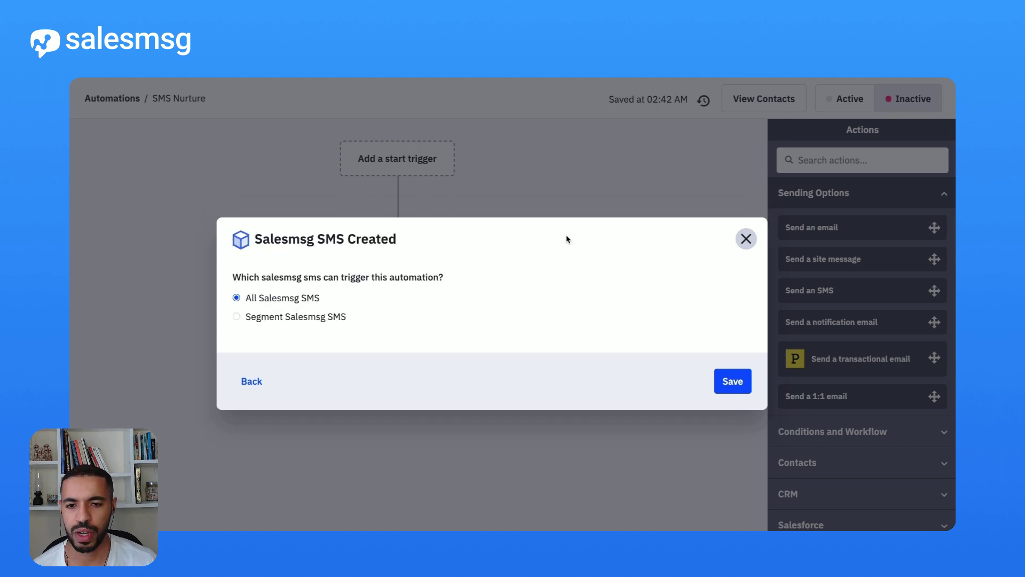
pyautogui.click(268, 319)
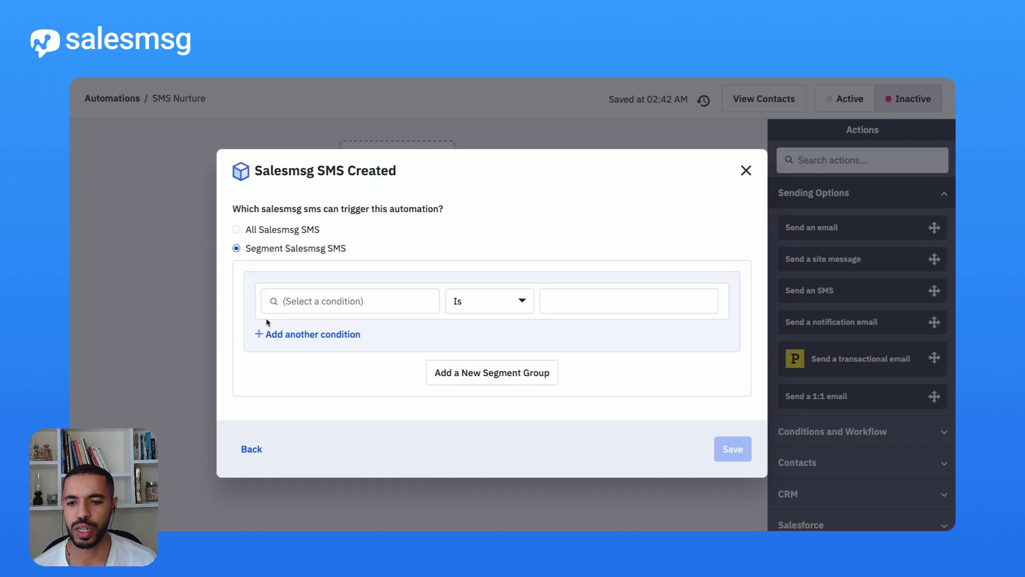
pyautogui.click(364, 306)
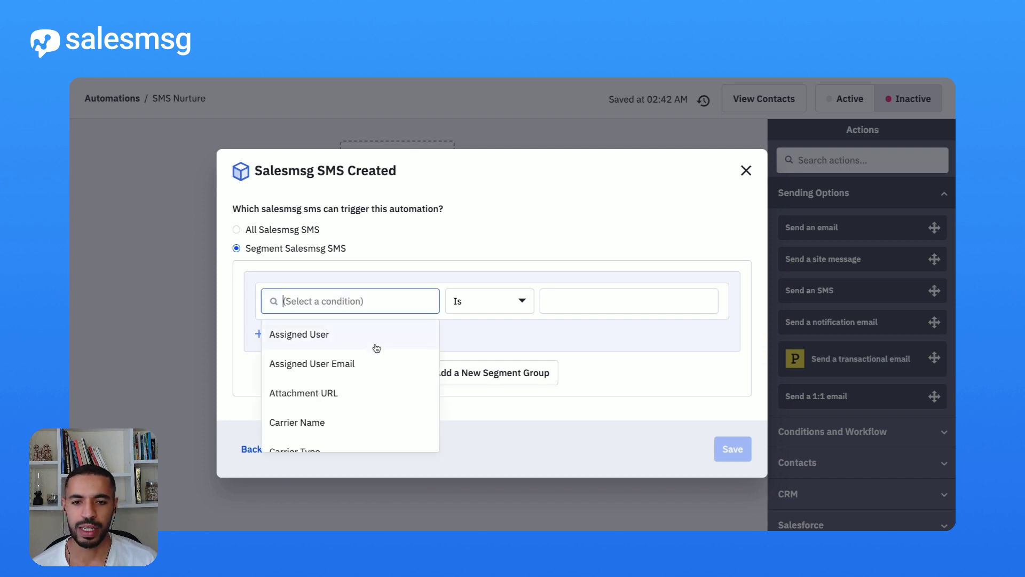
pyautogui.scroll(-5, 375, 344)
pyautogui.scroll(-1, 376, 348)
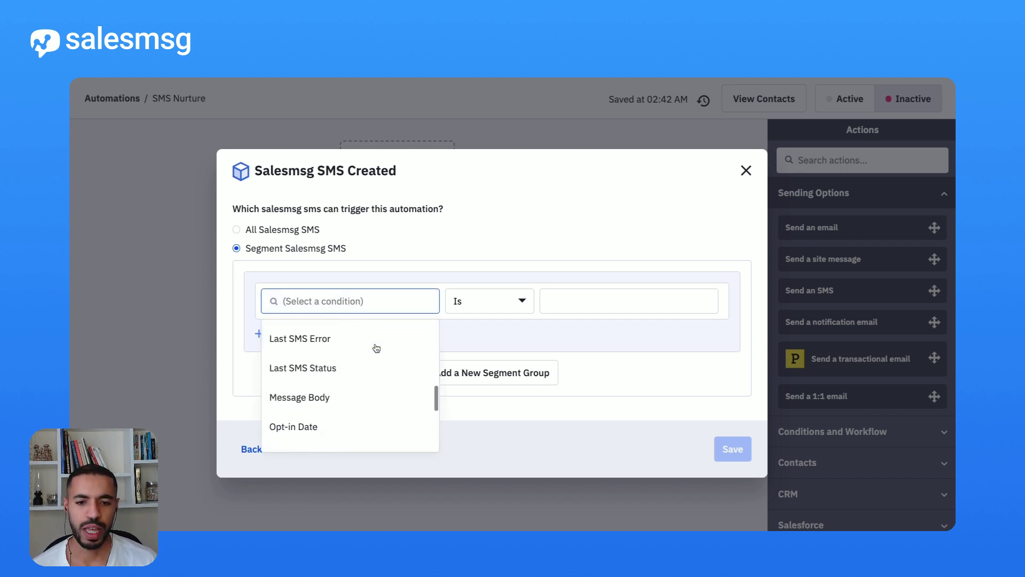
pyautogui.scroll(2, 377, 348)
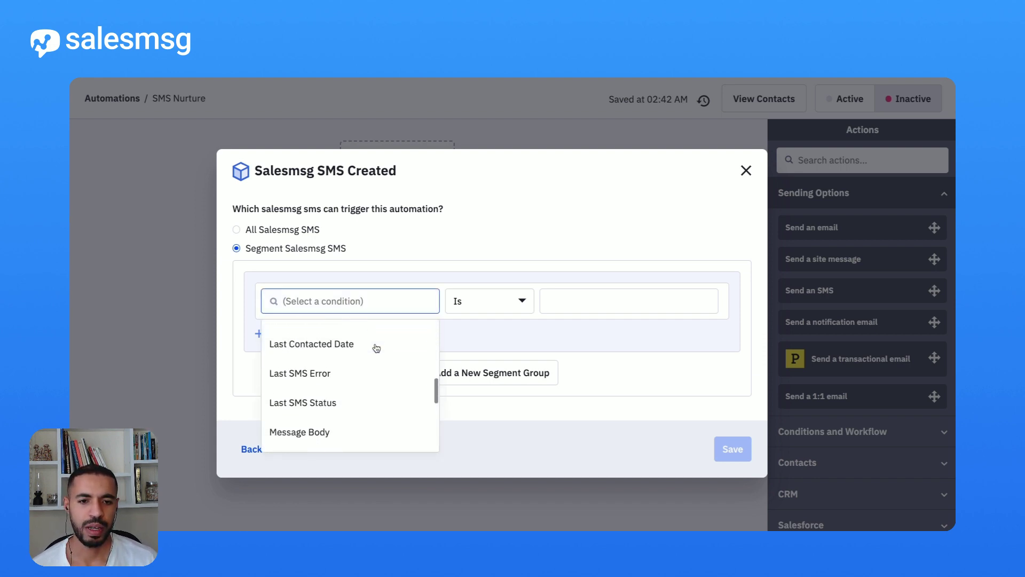
pyautogui.click(316, 354)
# Set the condition to 'Happened before the past' 15 days and save the trigger
pyautogui.click(485, 297)
pyautogui.scroll(-5, 505, 385)
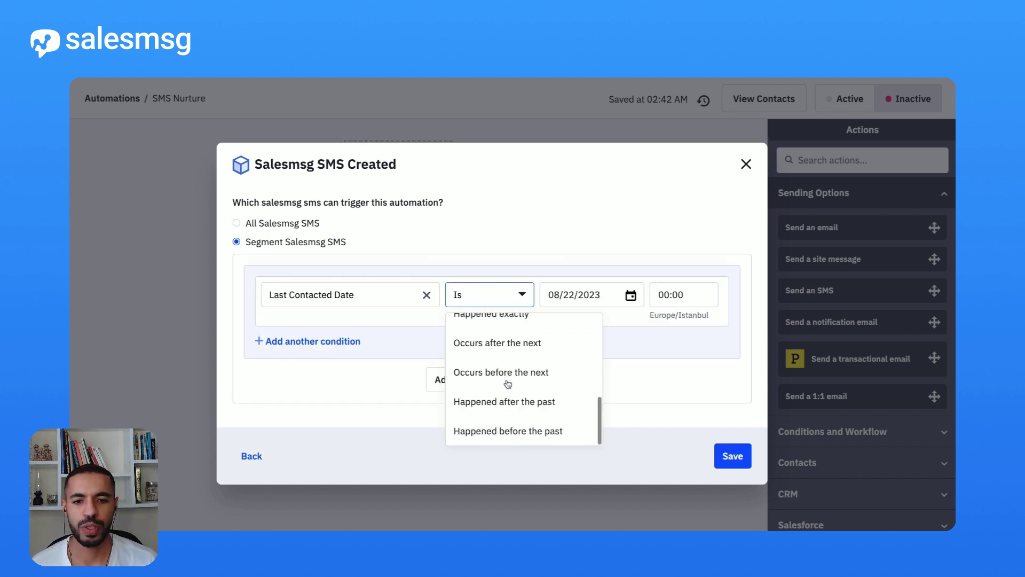
pyautogui.click(524, 431)
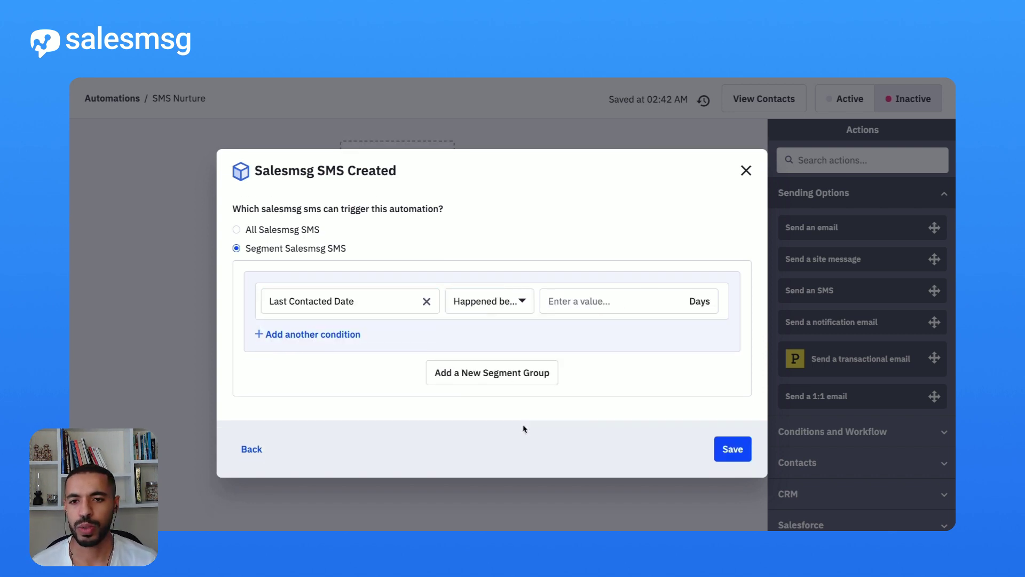
pyautogui.click(589, 291)
pyautogui.write('15')
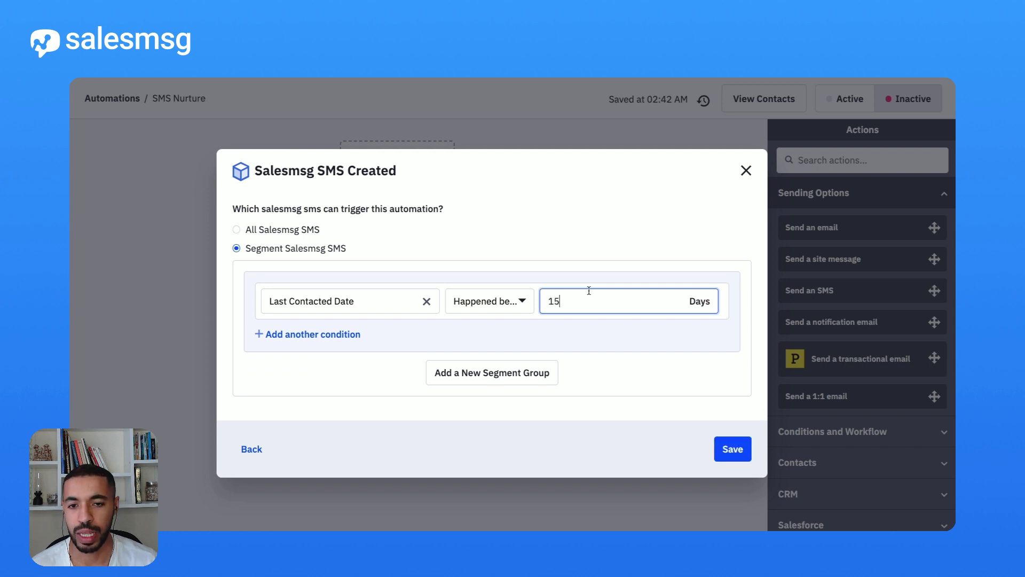
pyautogui.click(740, 452)
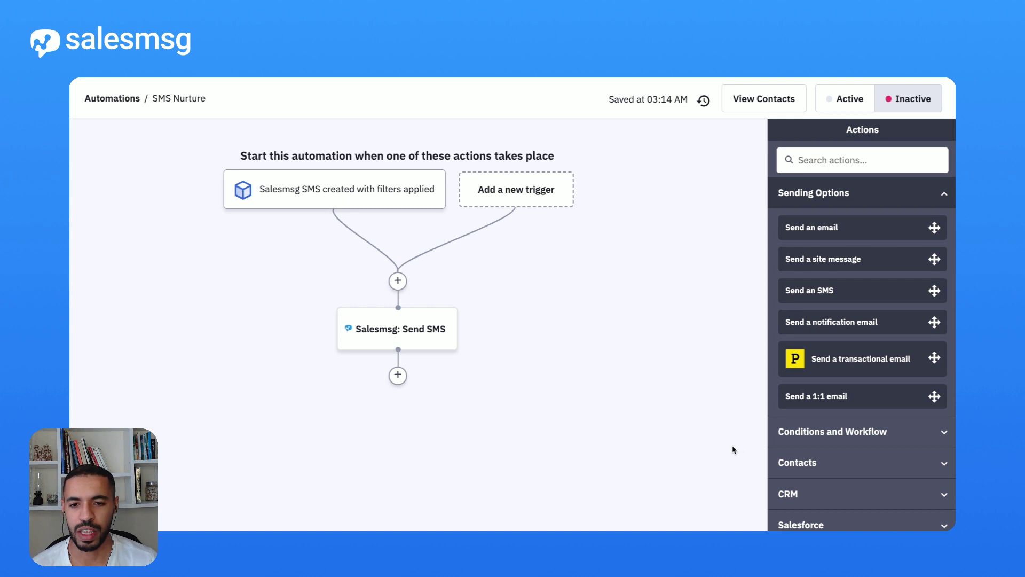
# Open the Missed Call Followup SMS automation from the Automations list
pyautogui.moveTo(429, 342)
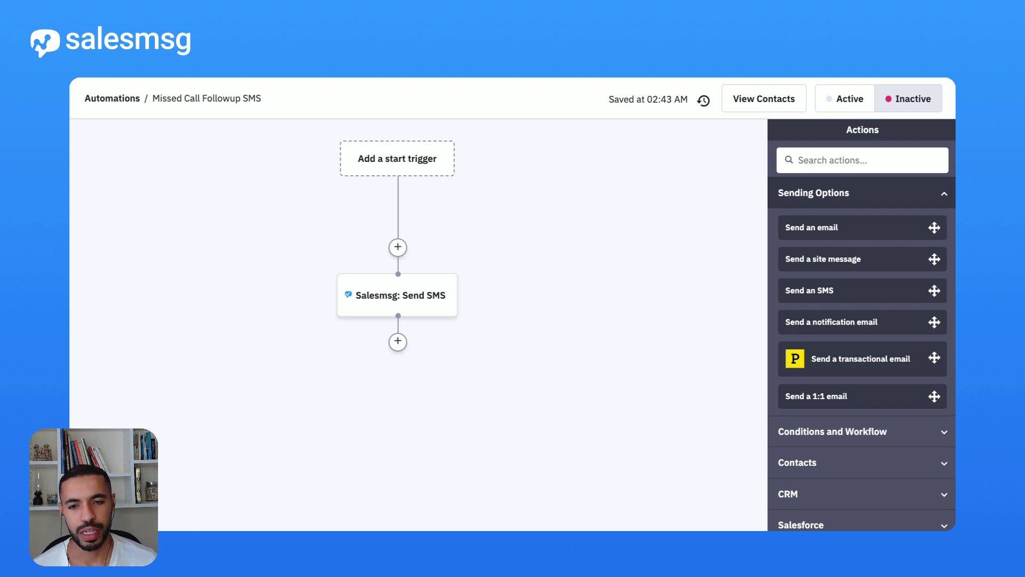
# Add a start trigger and list the Salesmsg call and SMS triggers under Apps
pyautogui.click(393, 162)
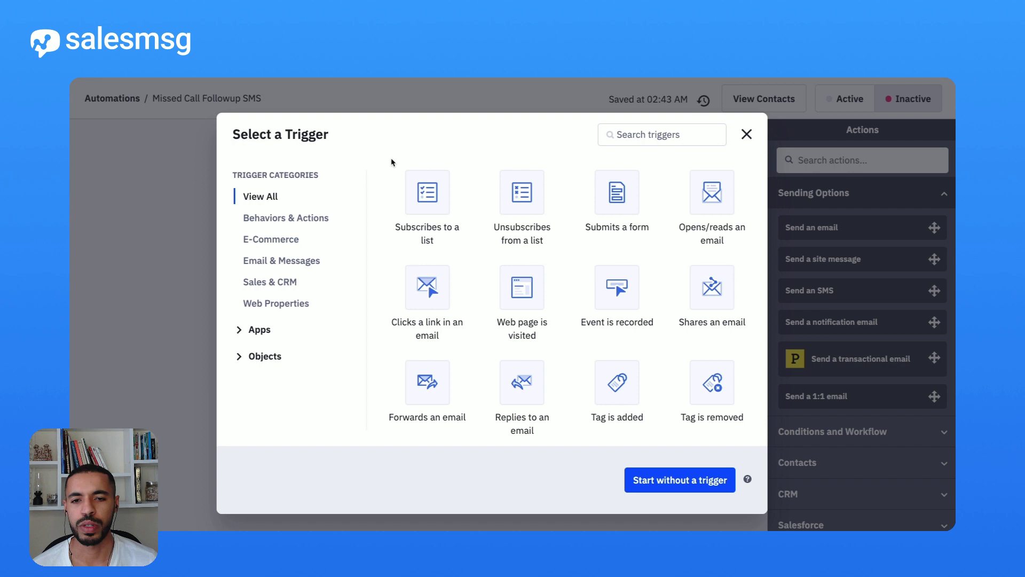
pyautogui.click(240, 330)
pyautogui.scroll(-1, 298, 363)
pyautogui.click(305, 415)
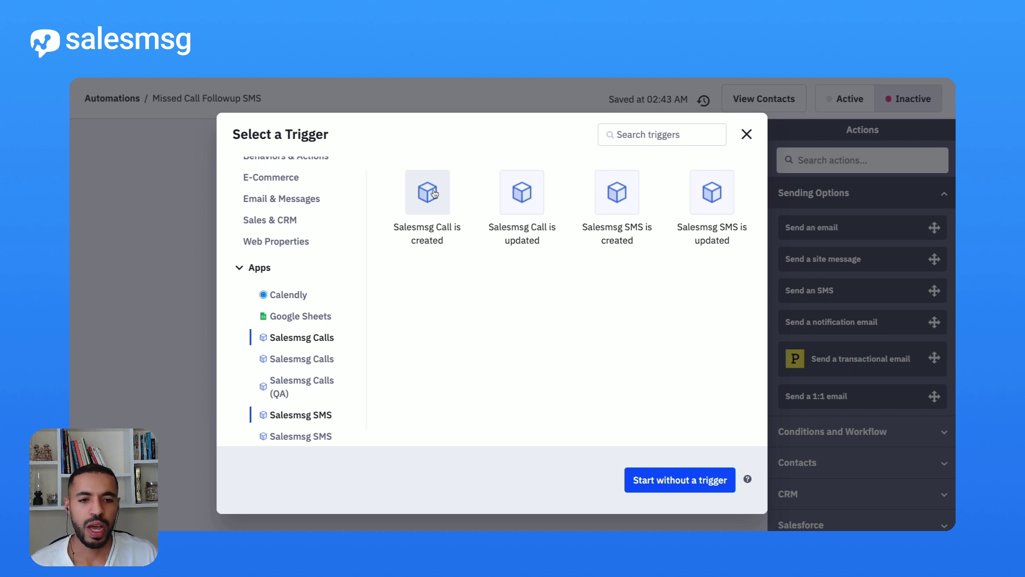
# Trigger on 'Salesmsg Call is created' with segment Call Disposition Is 'missed', and save
pyautogui.click(434, 193)
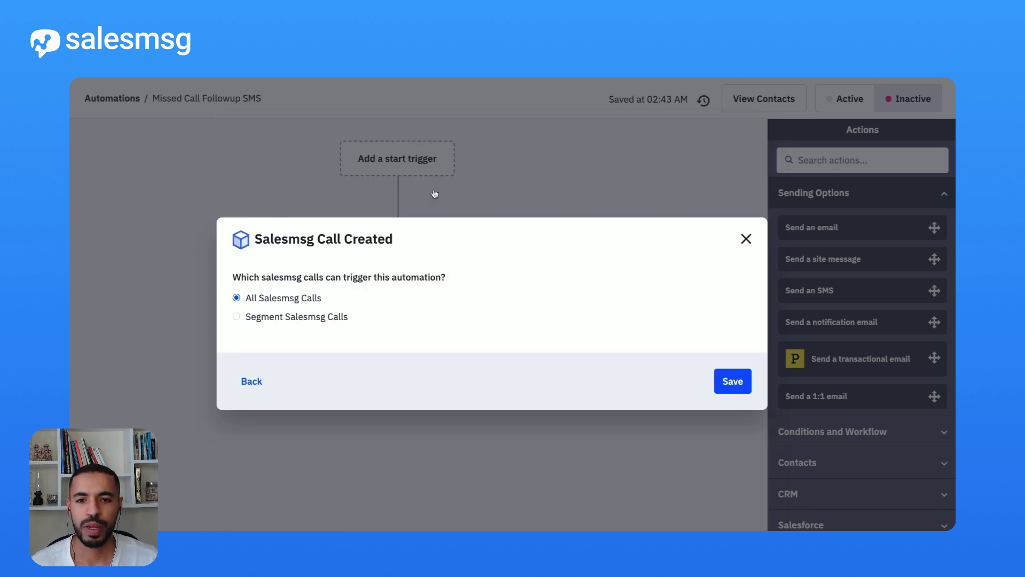
pyautogui.click(313, 316)
pyautogui.click(415, 306)
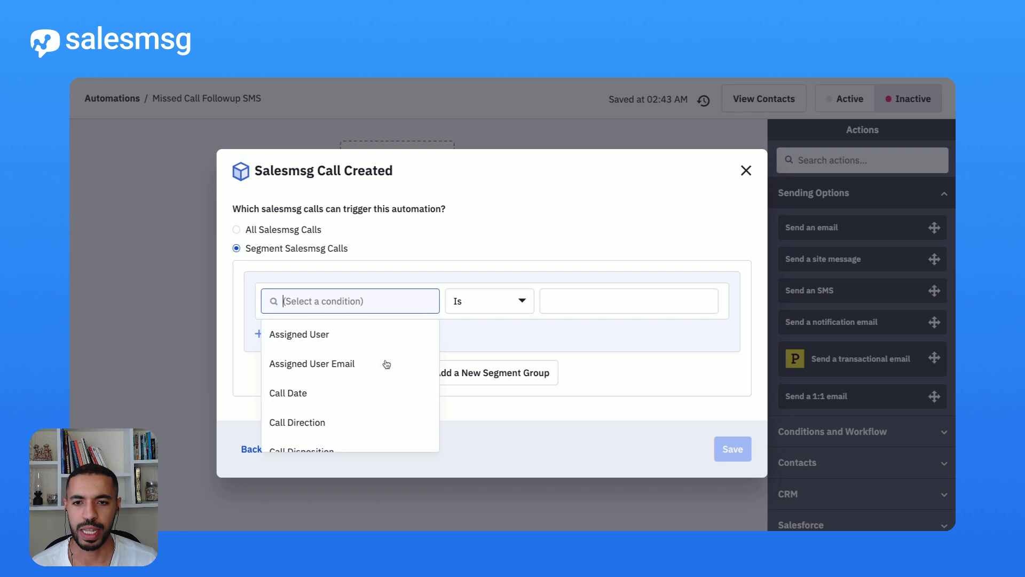
pyautogui.scroll(-1, 383, 376)
pyautogui.click(332, 382)
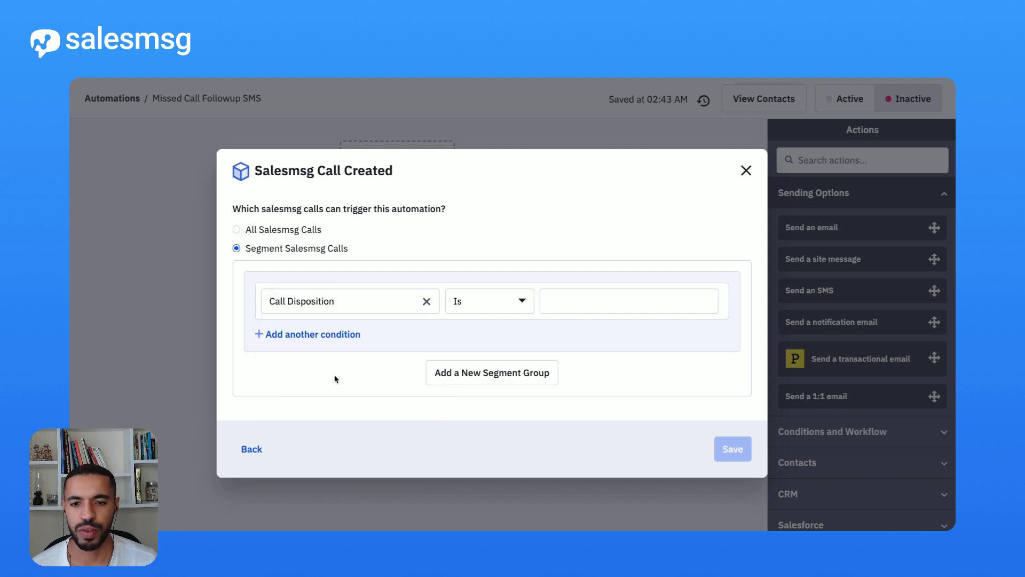
pyautogui.click(588, 301)
pyautogui.write('missed')
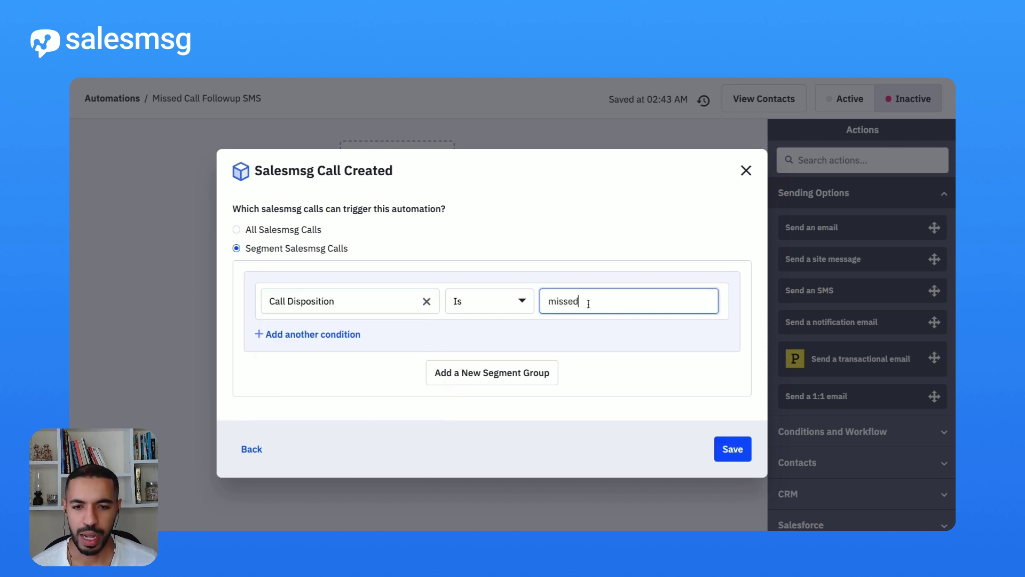
pyautogui.click(731, 451)
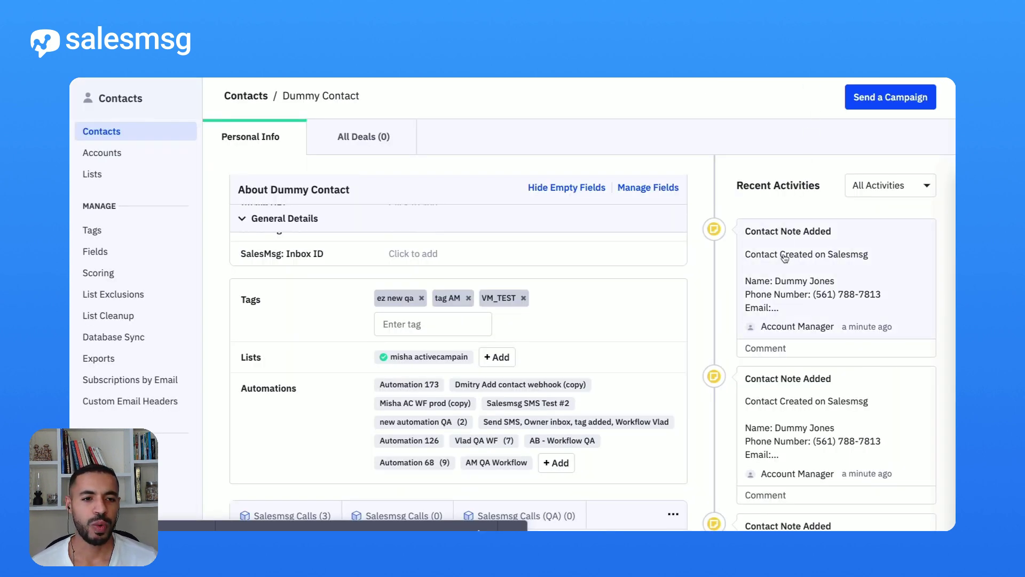
# Scroll the test contact's Recent Activities and view, then close, the Outbound Call note
pyautogui.scroll(-3, 785, 258)
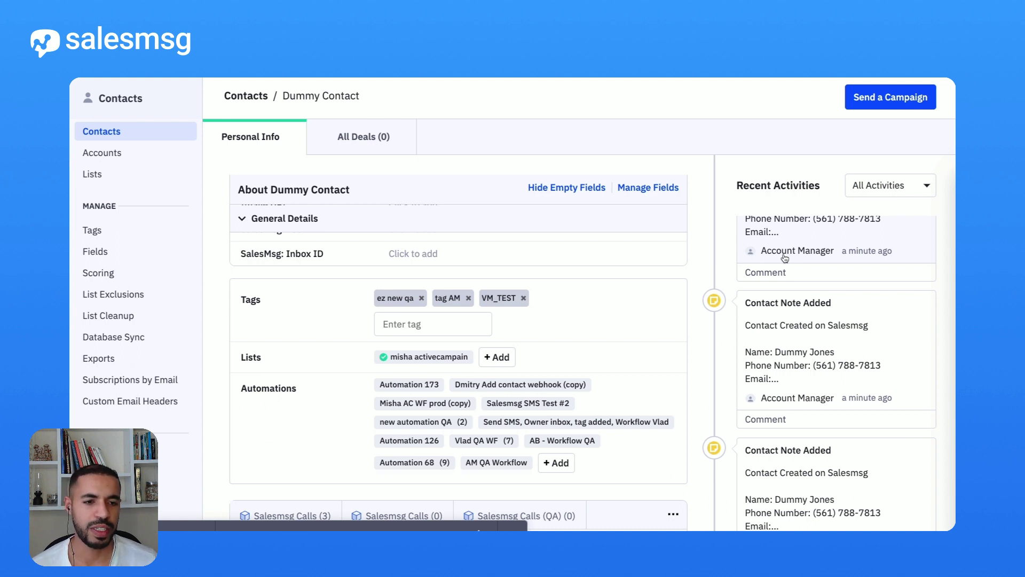
pyautogui.scroll(-2, 813, 283)
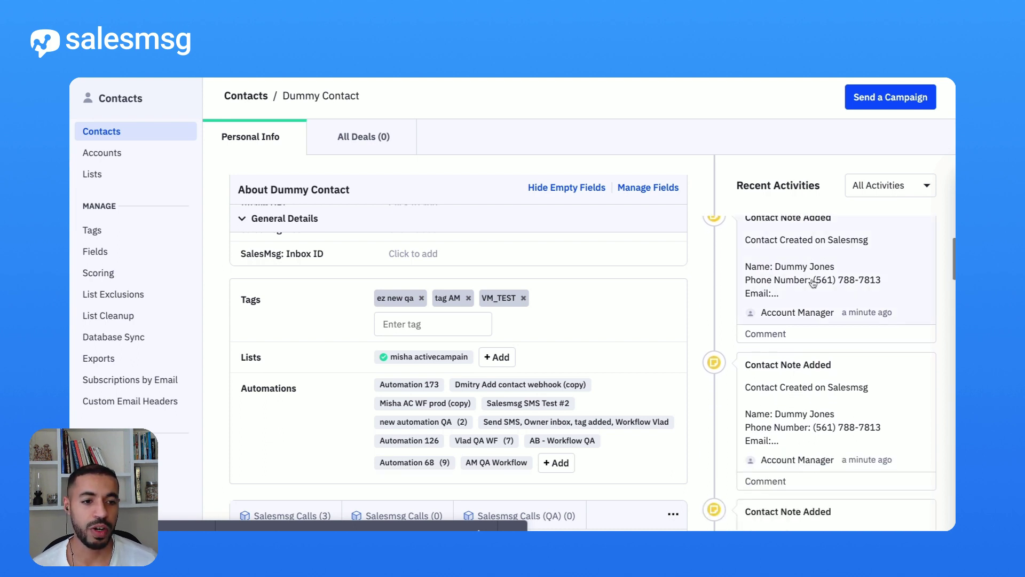
pyautogui.scroll(-5, 812, 283)
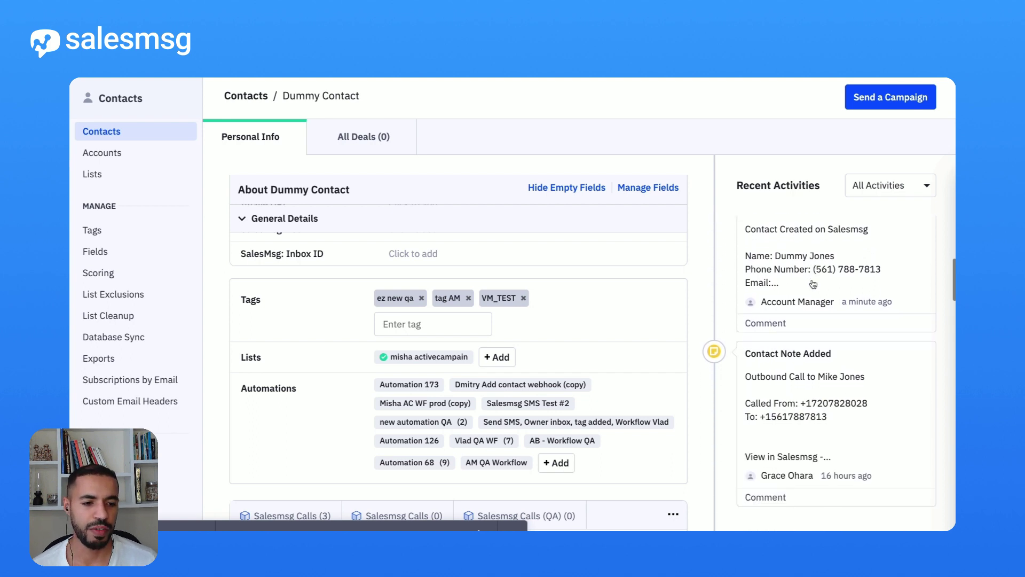
pyautogui.click(778, 368)
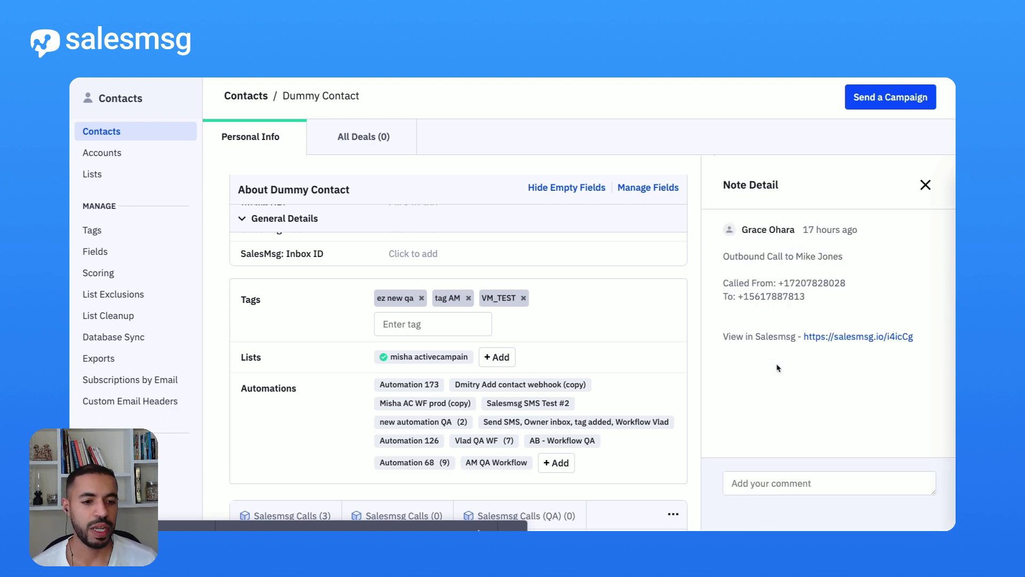
pyautogui.click(926, 185)
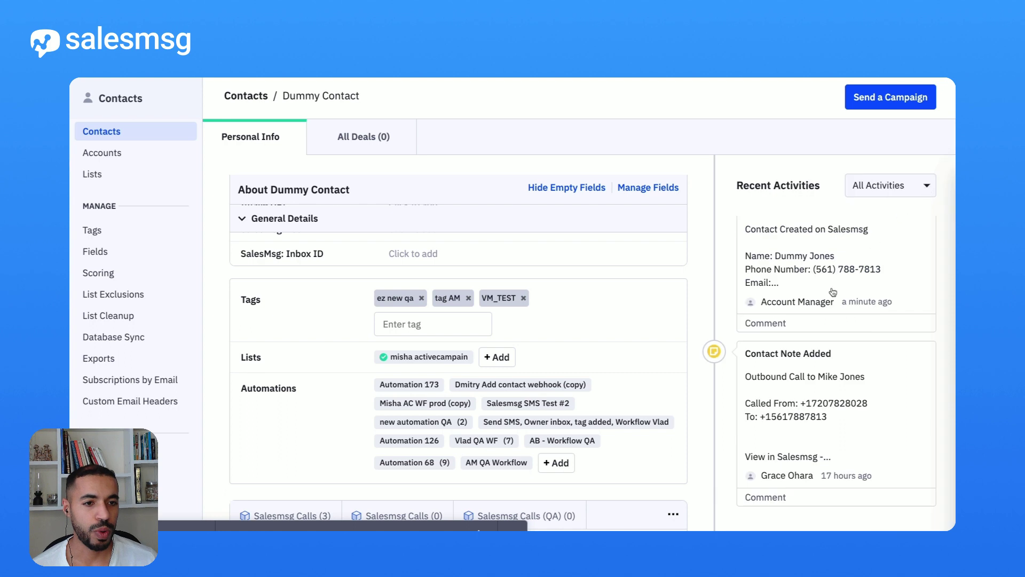
pyautogui.scroll(-2, 788, 351)
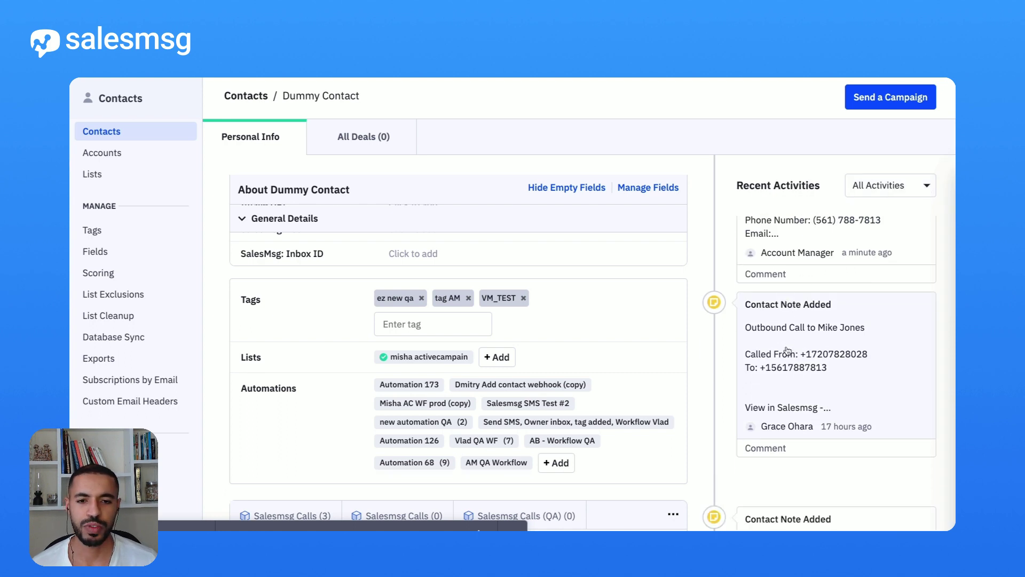